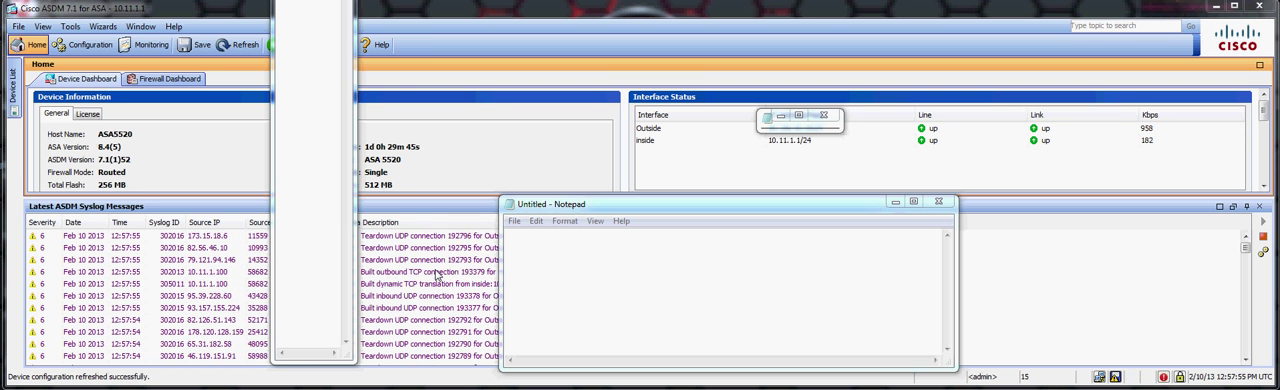
# Start a Command Prompt window, move it aside, and run 'ping google.com -a -t'
pyautogui.press('super')
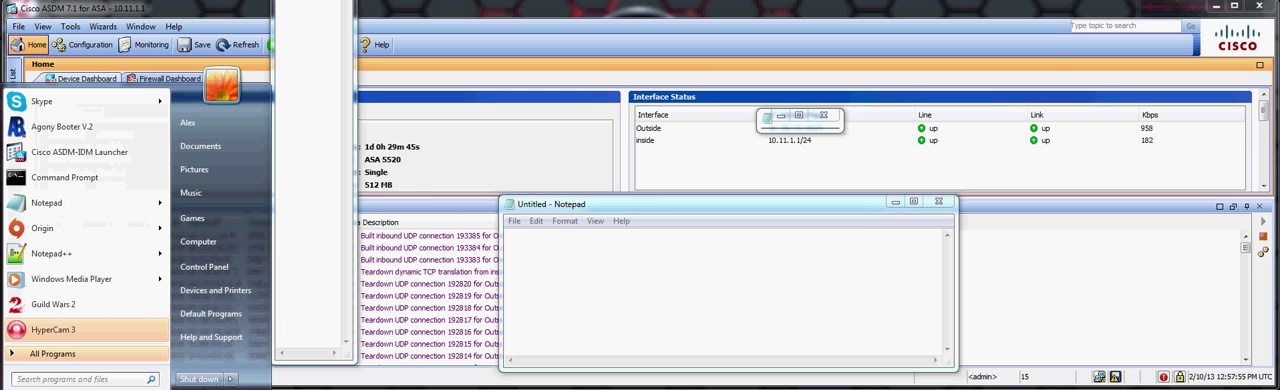
pyautogui.write('cmd')
pyautogui.press('Return')
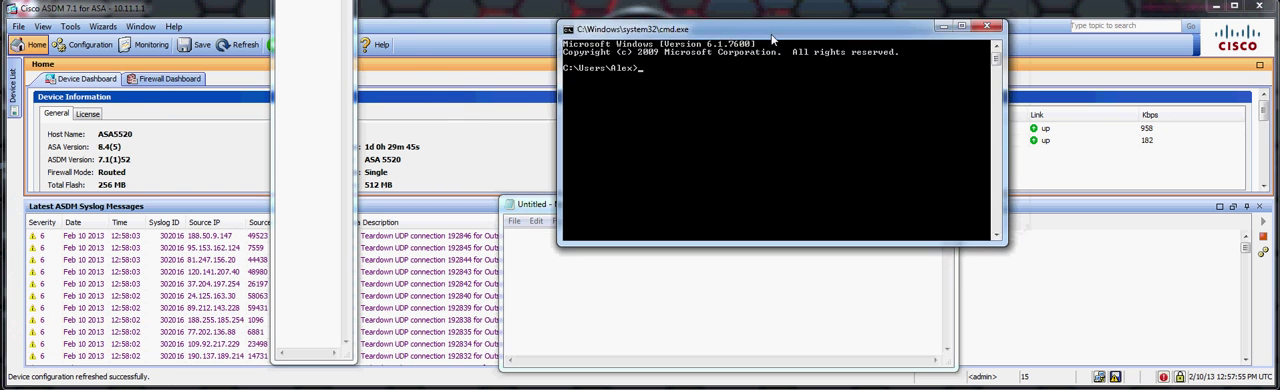
pyautogui.moveTo(766, 28)
pyautogui.mouseDown()
pyautogui.moveTo(950, 66)
pyautogui.moveTo(987, 51)
pyautogui.mouseUp()
pyautogui.write('pi')
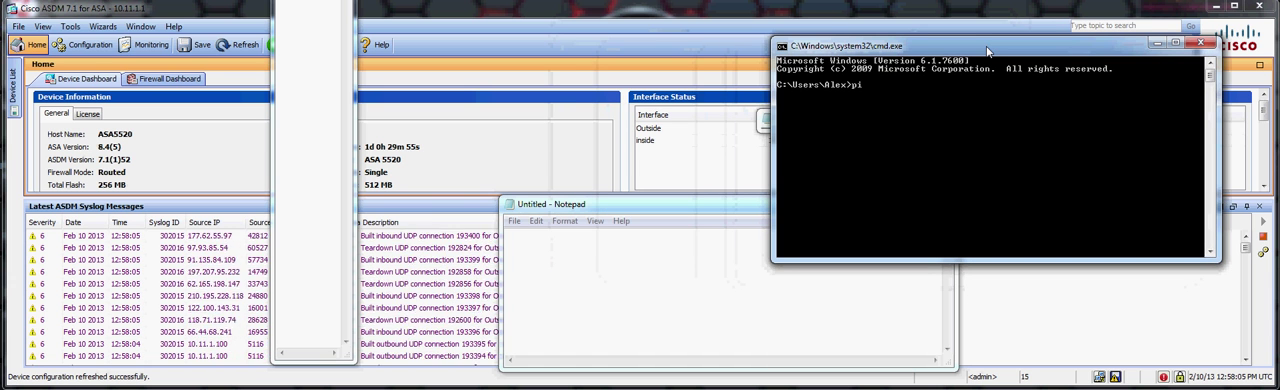
pyautogui.write('ng google.com -a -')
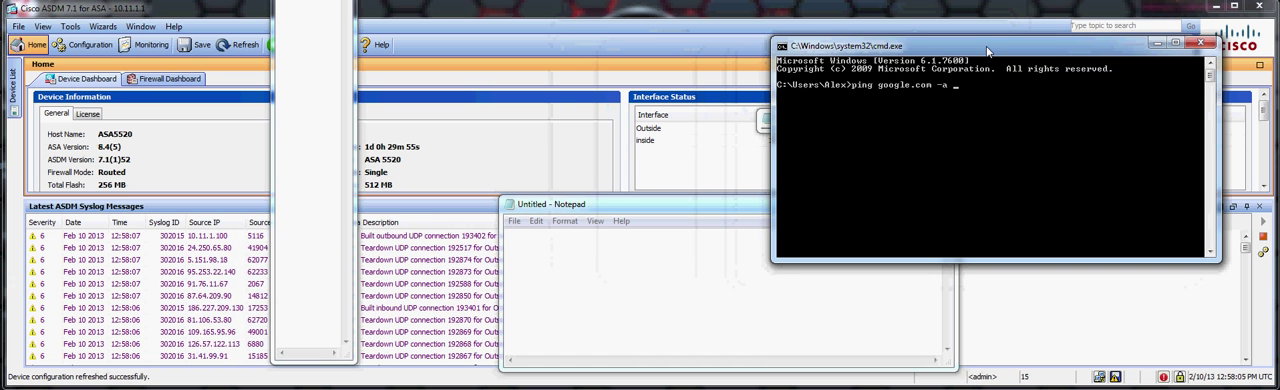
pyautogui.write('t')
pyautogui.press('Return')
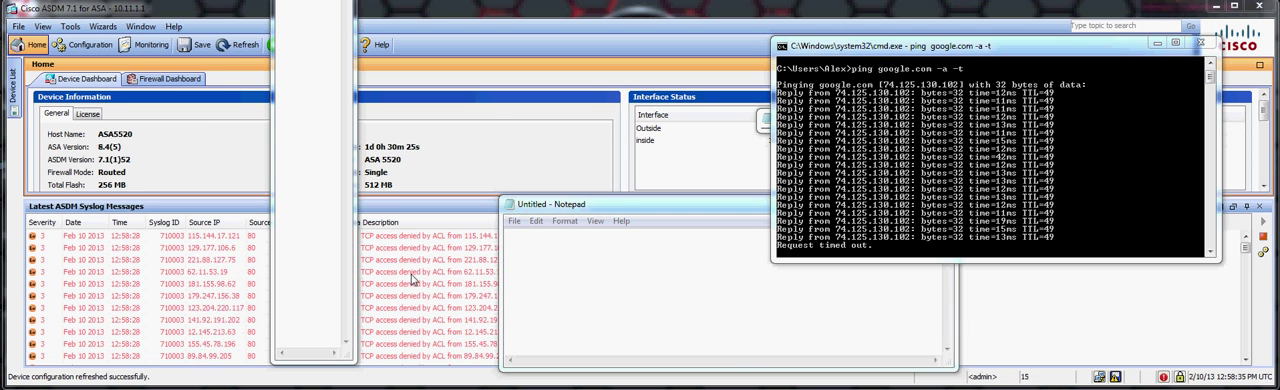
pyautogui.rightClick(883, 213)
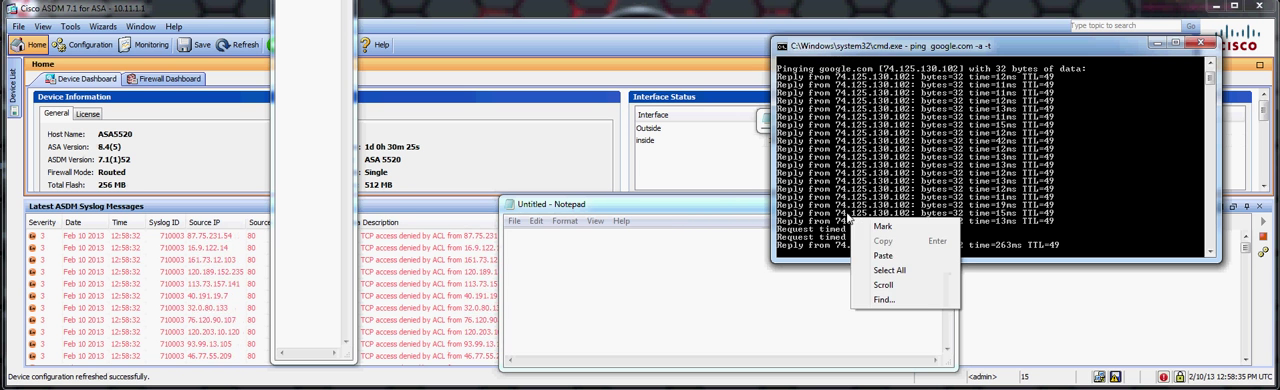
pyautogui.click(841, 205)
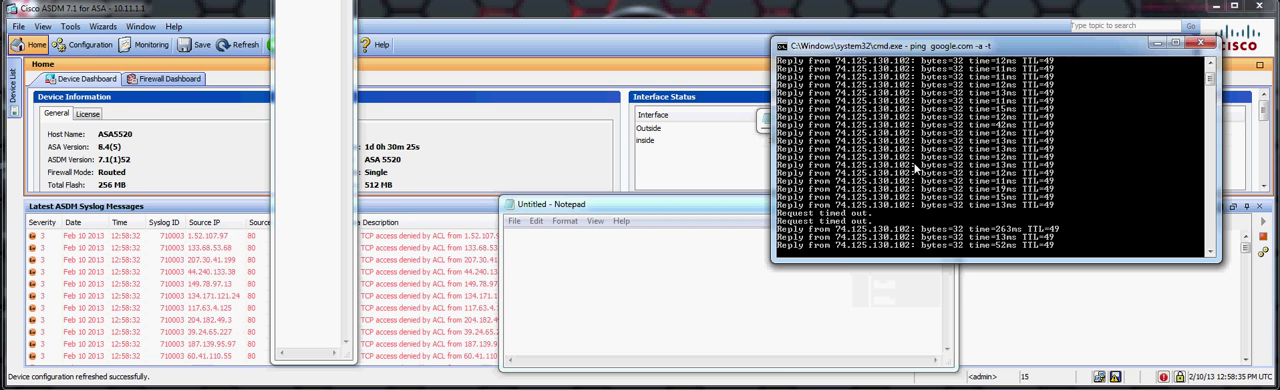